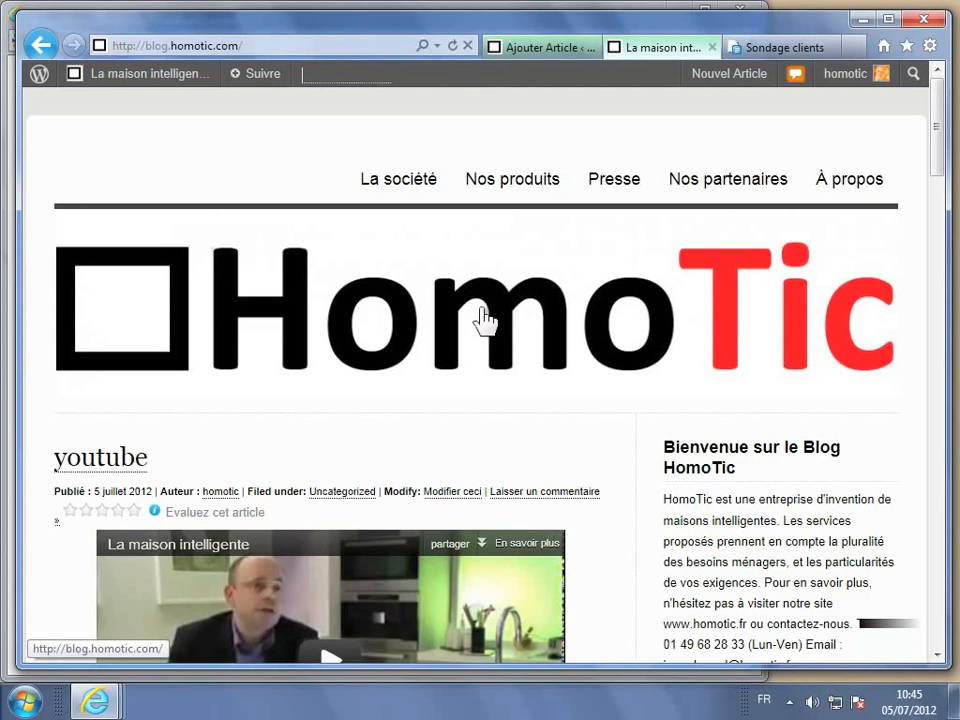
- Open the draft article "Résultats du sondage - habitat" and place the cursor below its read-more break
{"action": "left_click", "coordinate": [513, 50]}
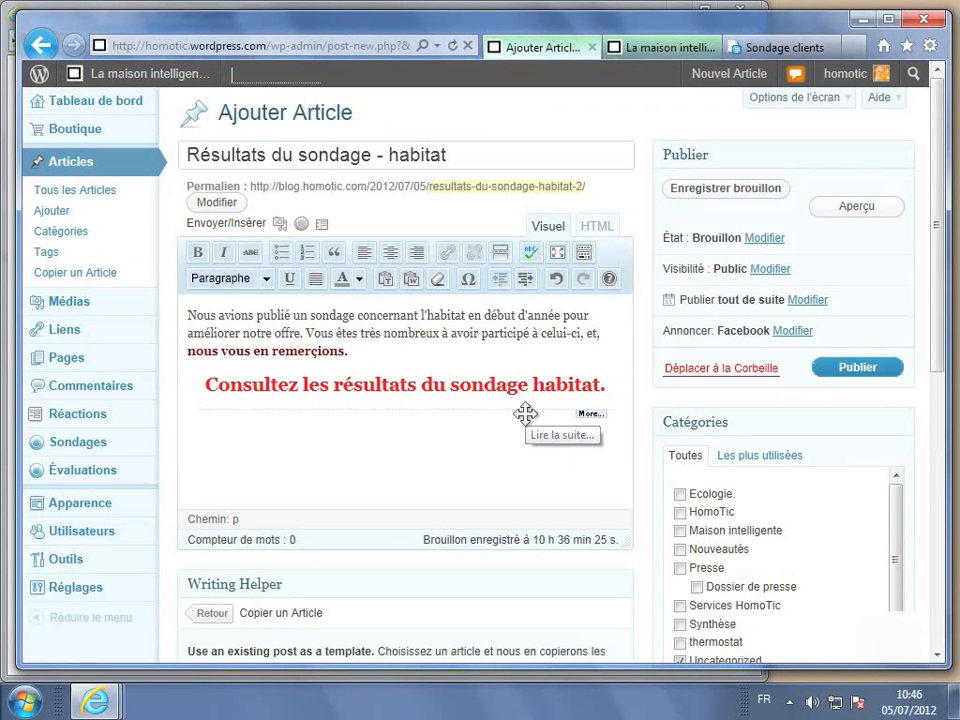
{"action": "left_click", "coordinate": [457, 442]}
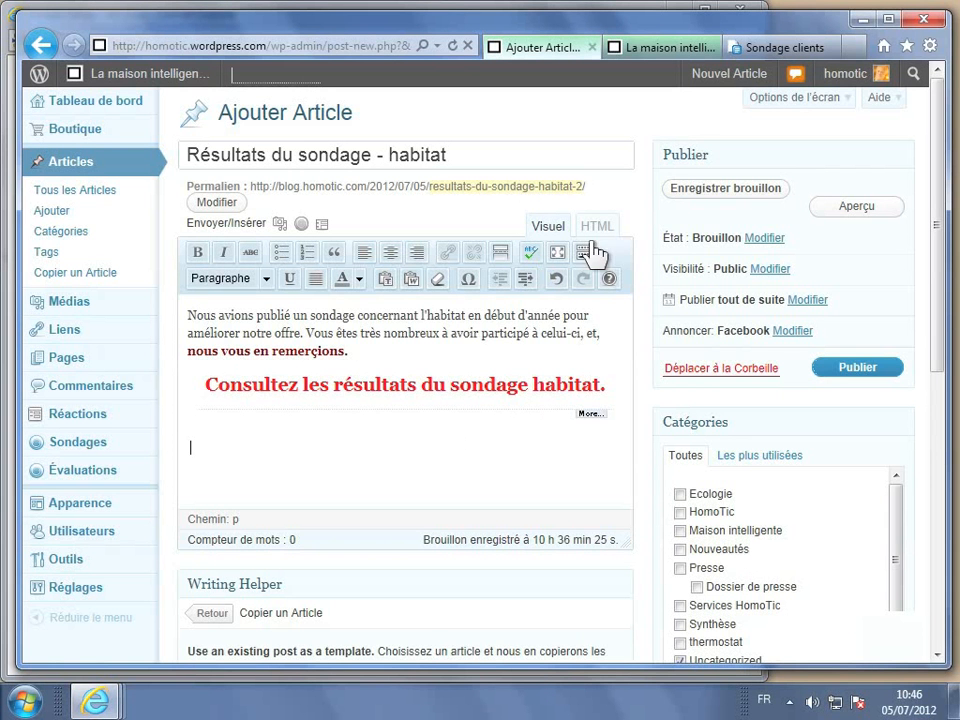
- Publish the bar chart in the "Sondage clients" Google spreadsheet, choosing Image as the publication format
{"action": "left_click", "coordinate": [769, 50]}
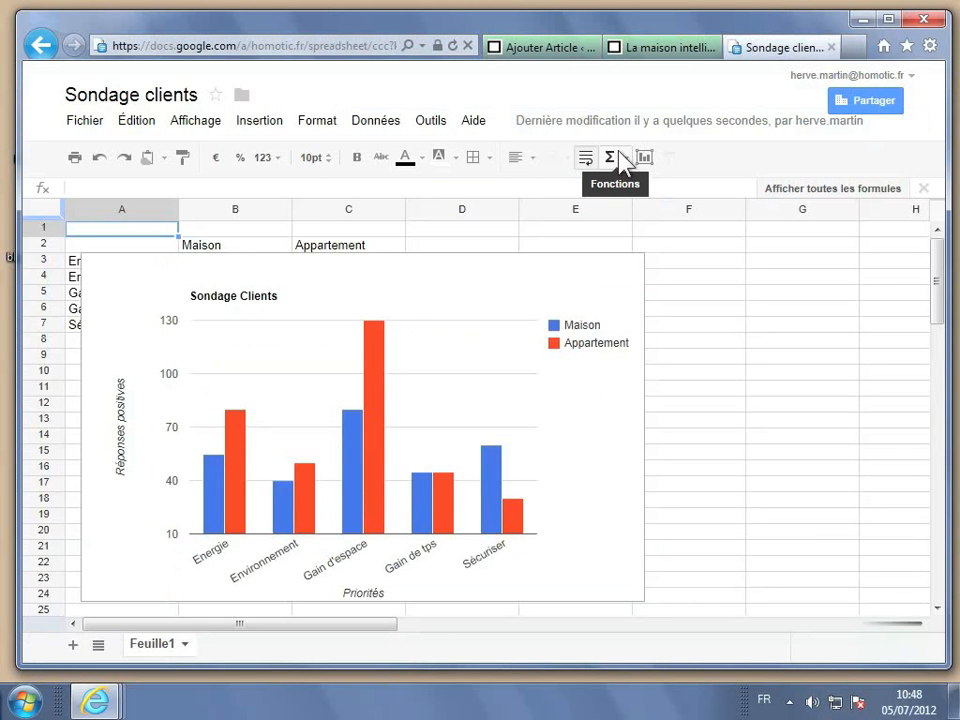
{"action": "left_click", "coordinate": [505, 302]}
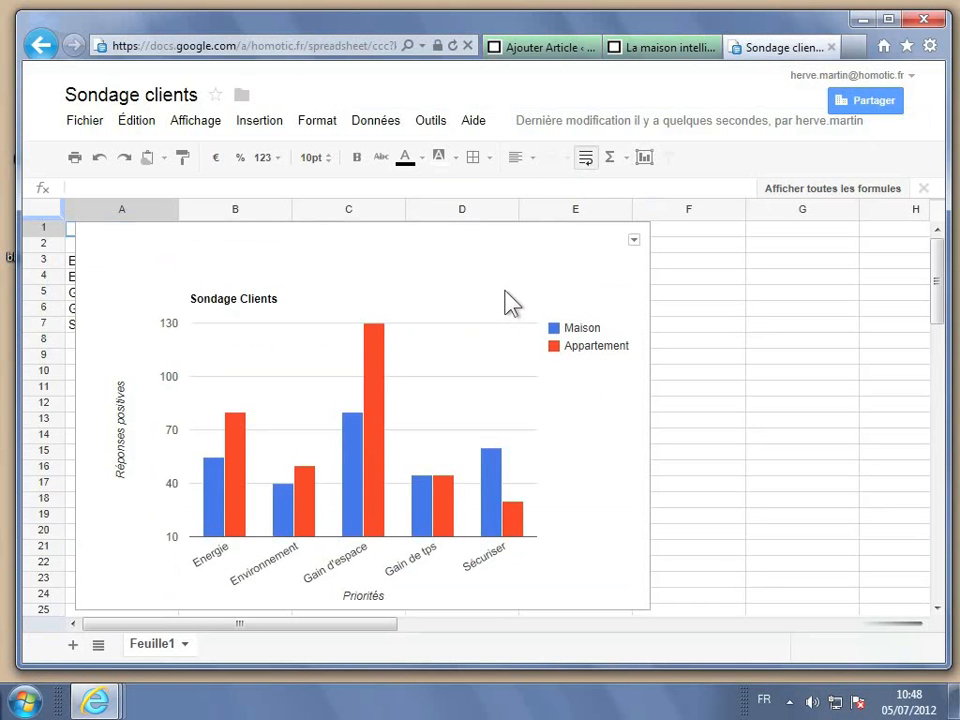
{"action": "left_click", "coordinate": [634, 242]}
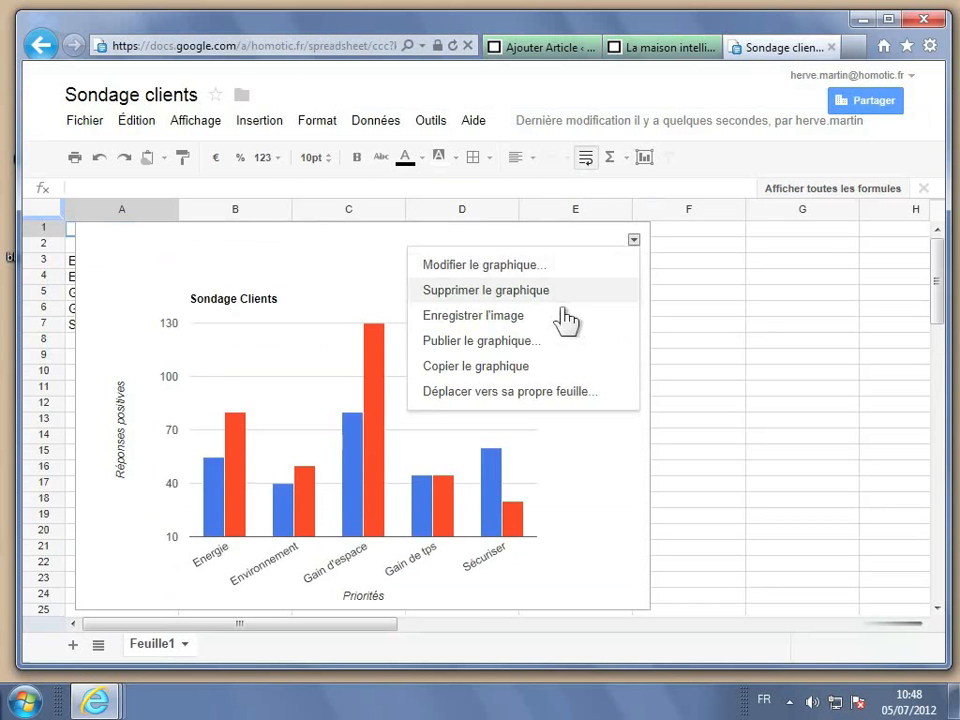
{"action": "left_click", "coordinate": [518, 342]}
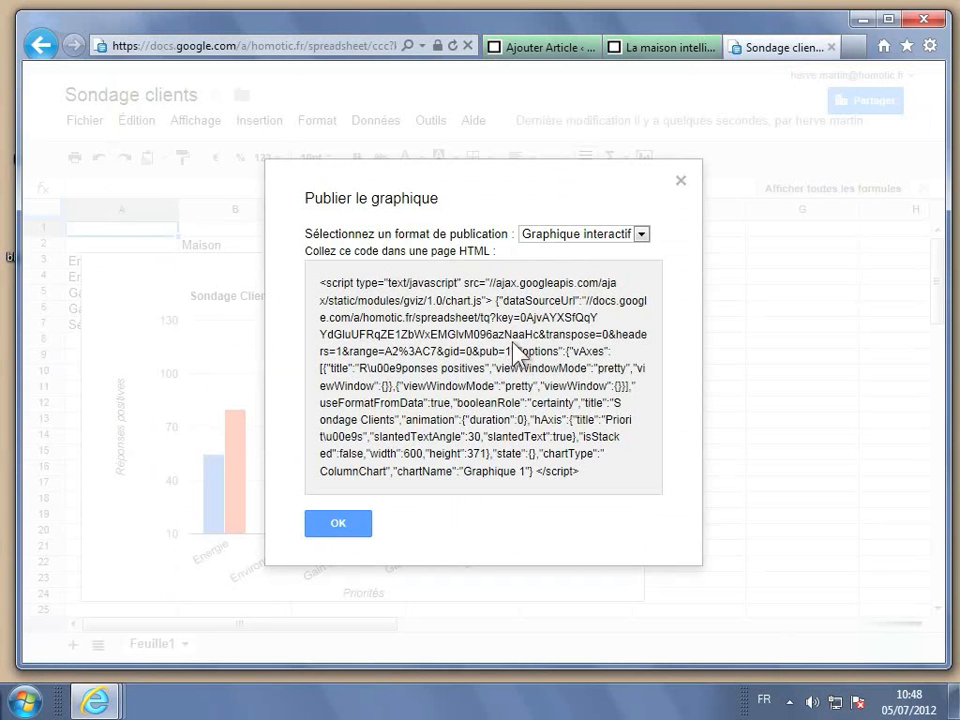
{"action": "left_click", "coordinate": [640, 234]}
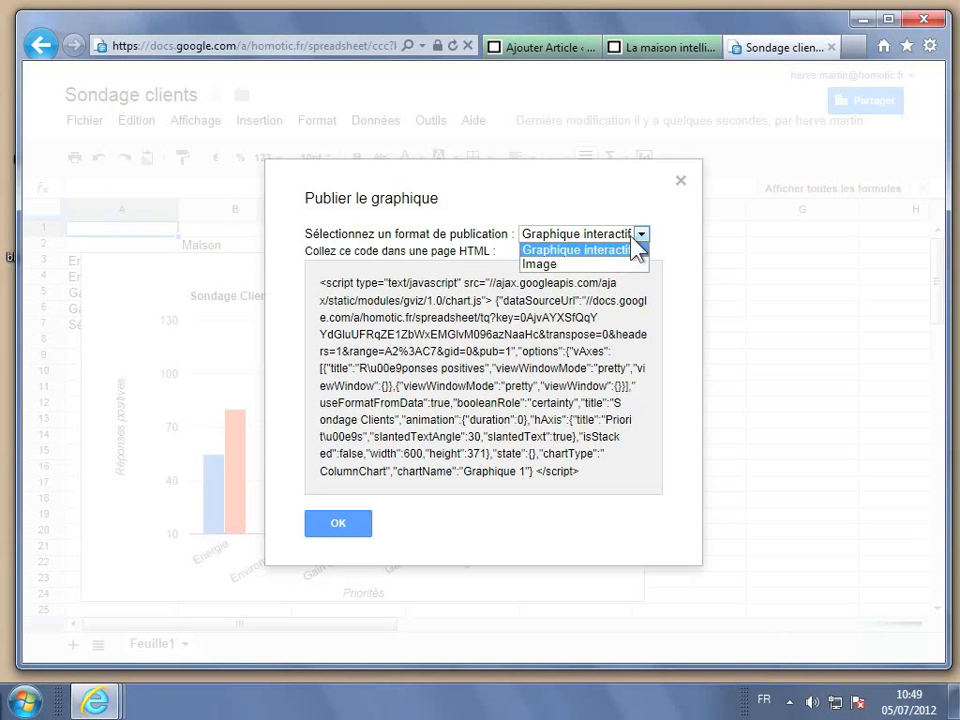
{"action": "left_click", "coordinate": [578, 265]}
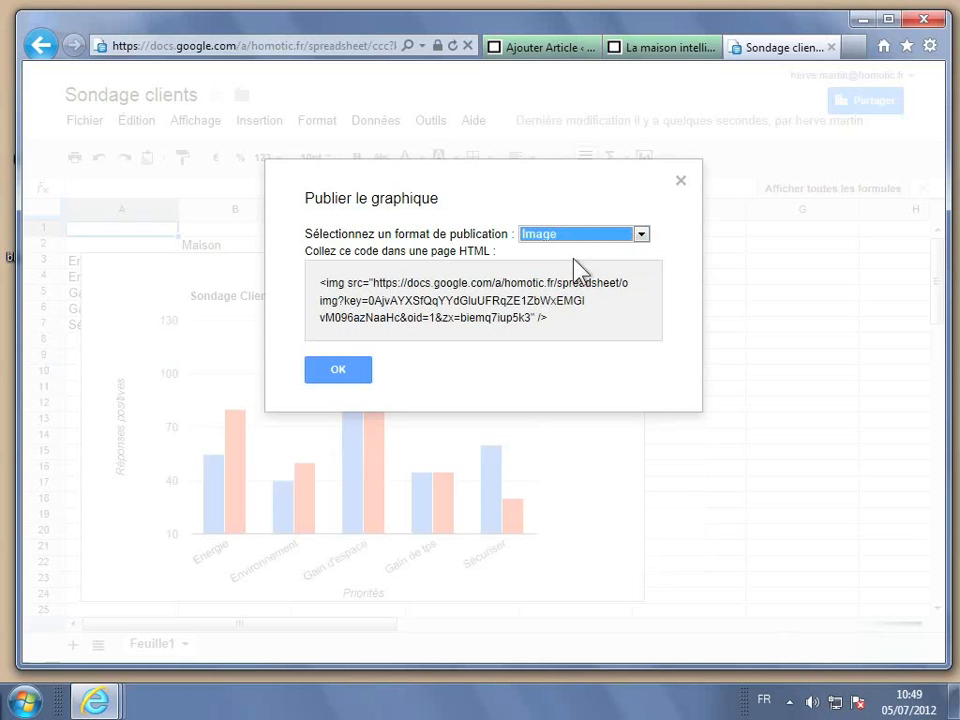
{"action": "left_click", "coordinate": [480, 283]}
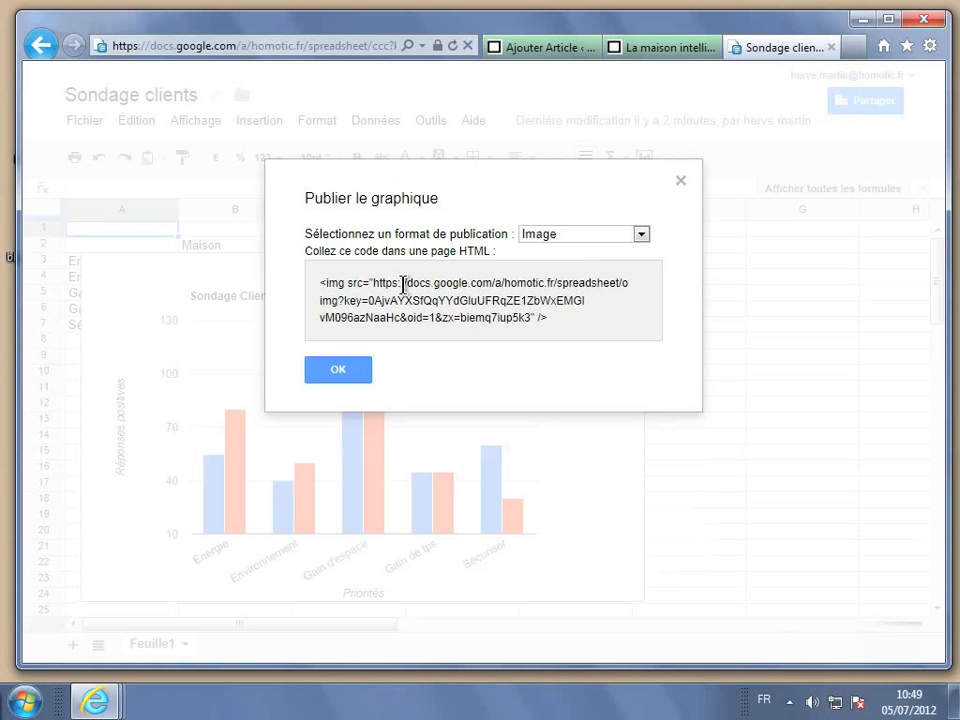
{"action": "key", "text": "ctrl+a"}
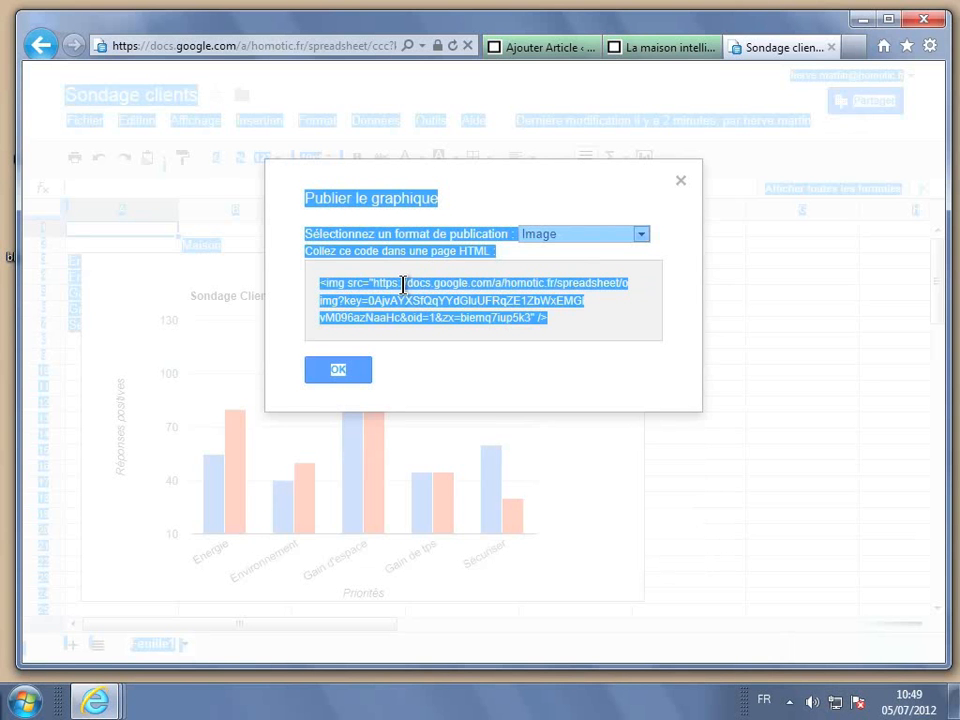
{"action": "left_click", "coordinate": [340, 292]}
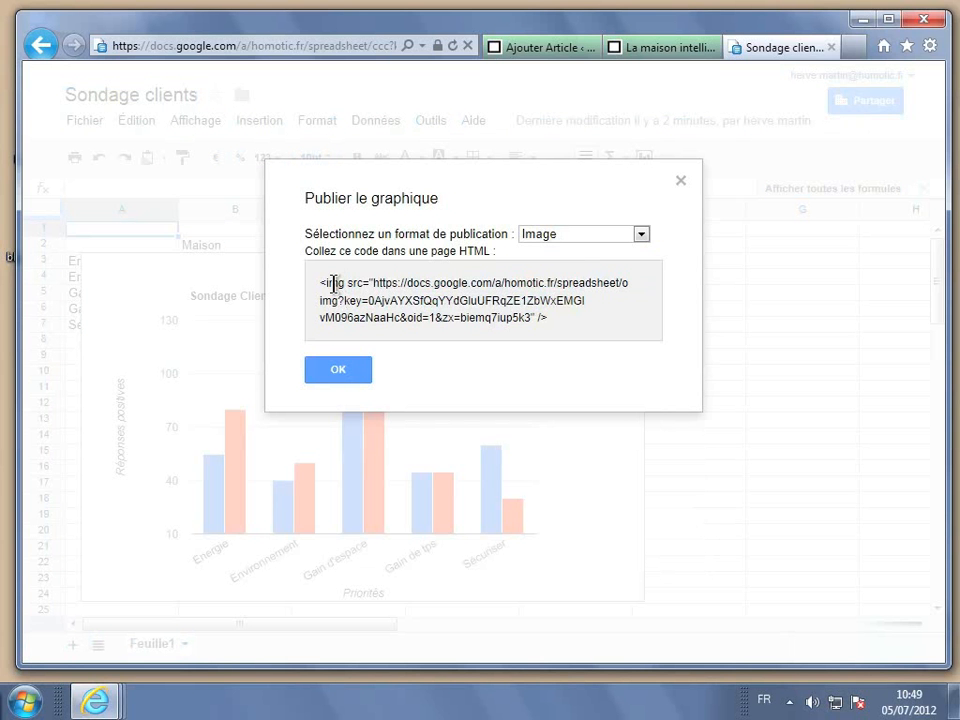
{"action": "key", "text": "ctrl+a"}
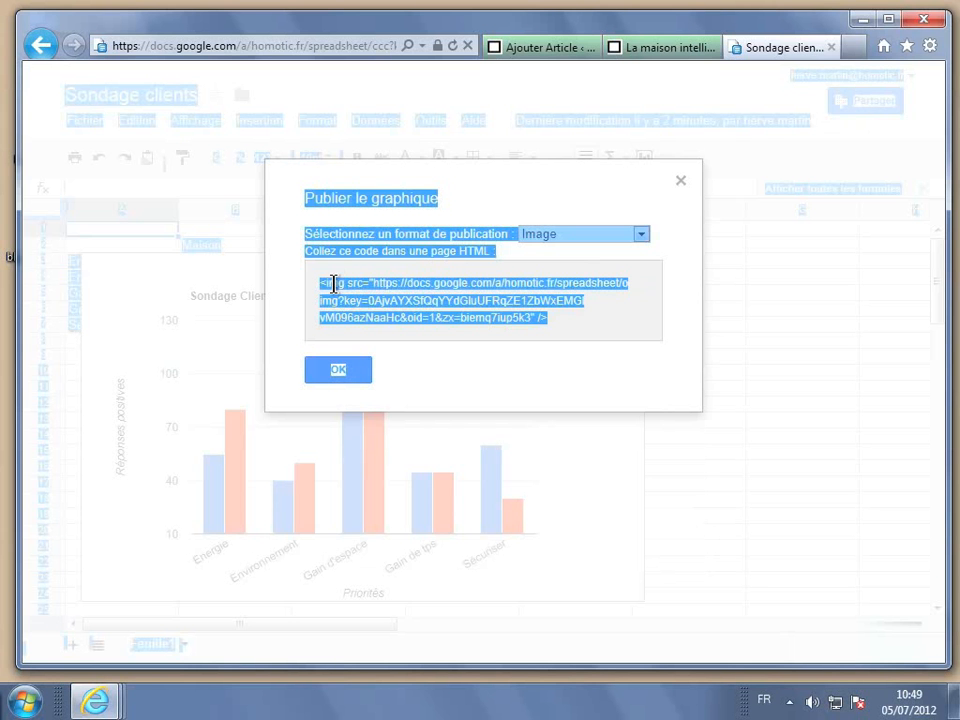
{"action": "left_click", "coordinate": [340, 286]}
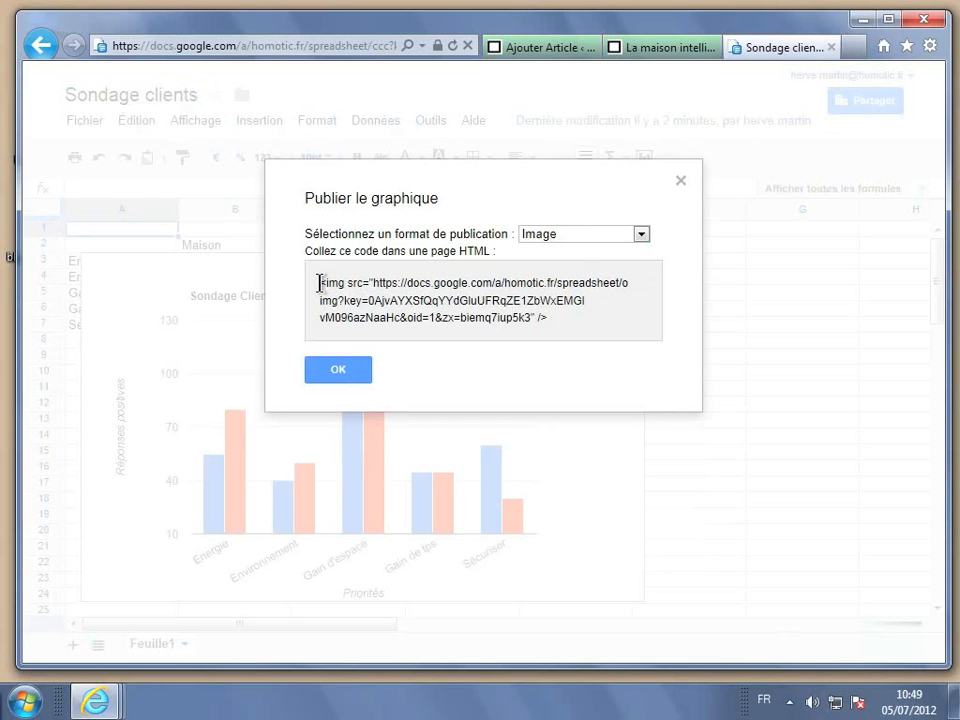
- Copy the whole img embed code of the published chart
{"action": "left_click_drag", "start_coordinate": [319, 283], "coordinate": [562, 320]}
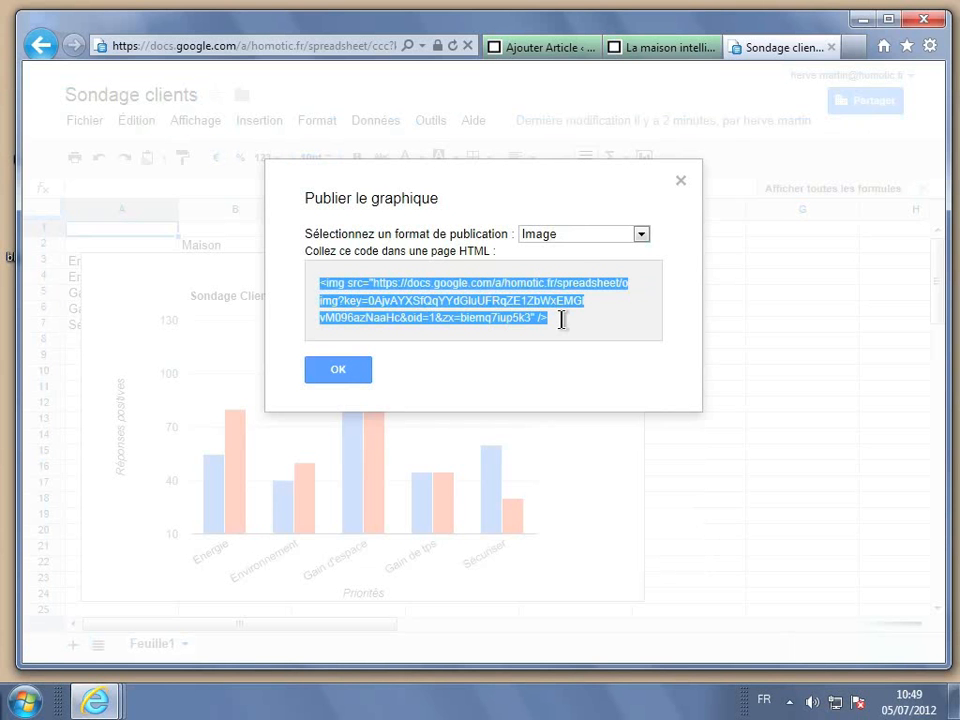
{"action": "right_click", "coordinate": [530, 316]}
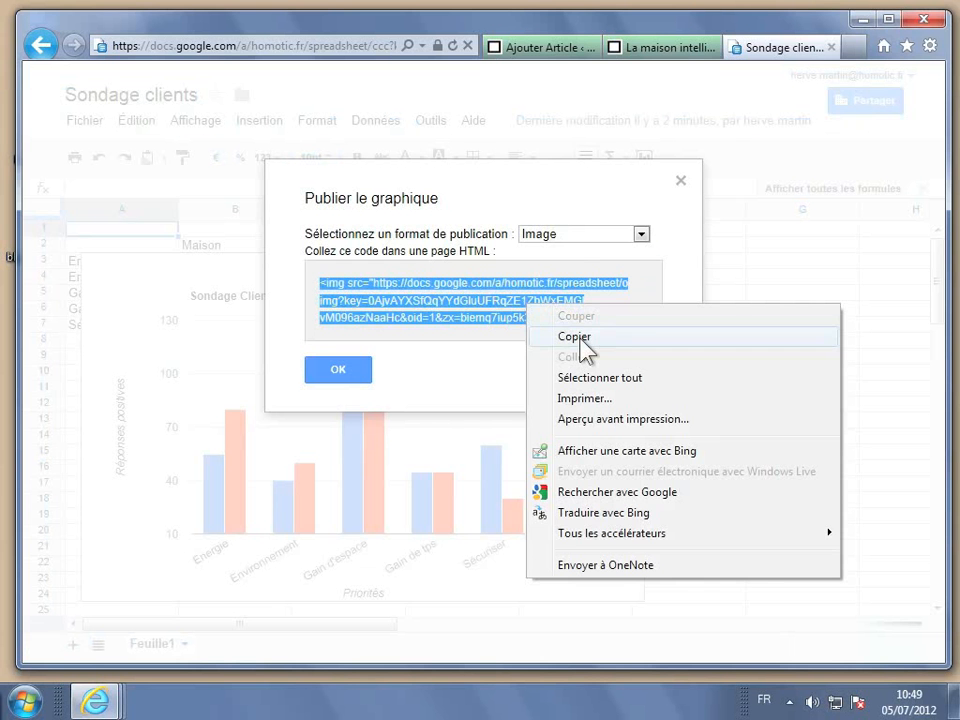
{"action": "left_click", "coordinate": [578, 338]}
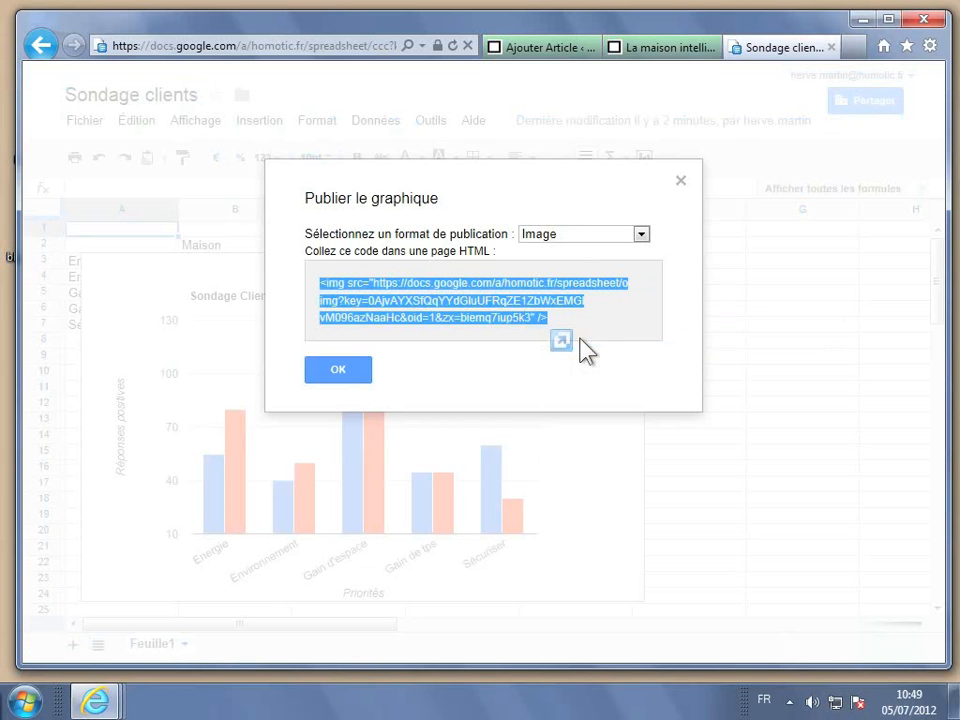
- Paste the chart's embed code after the <!--more--> tag in the HTML source of the WordPress draft article
{"action": "left_click", "coordinate": [548, 52]}
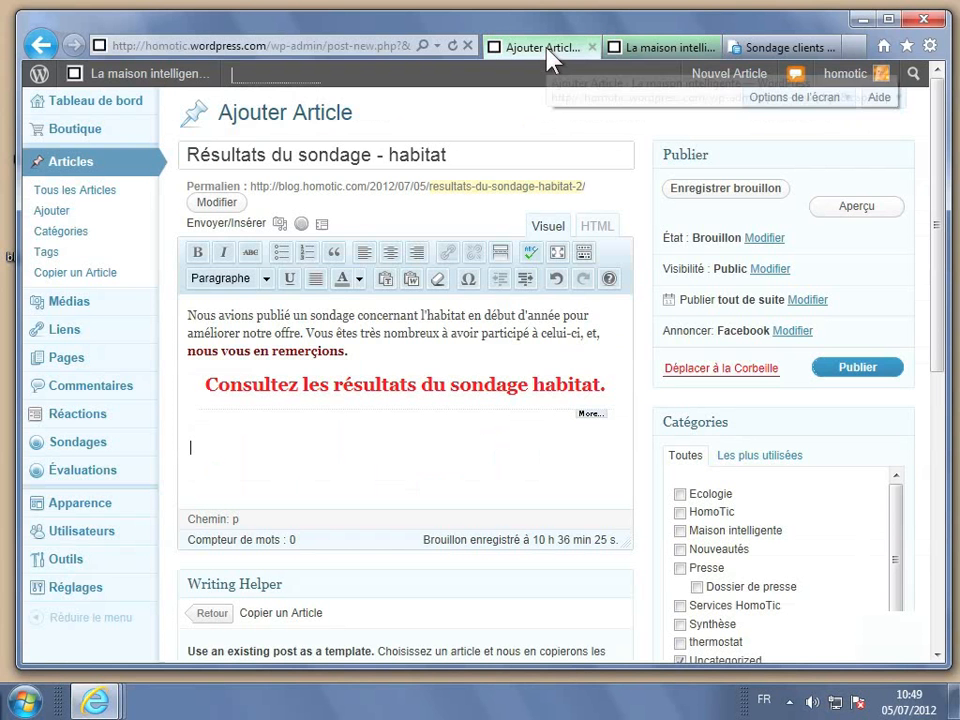
{"action": "left_click", "coordinate": [597, 230]}
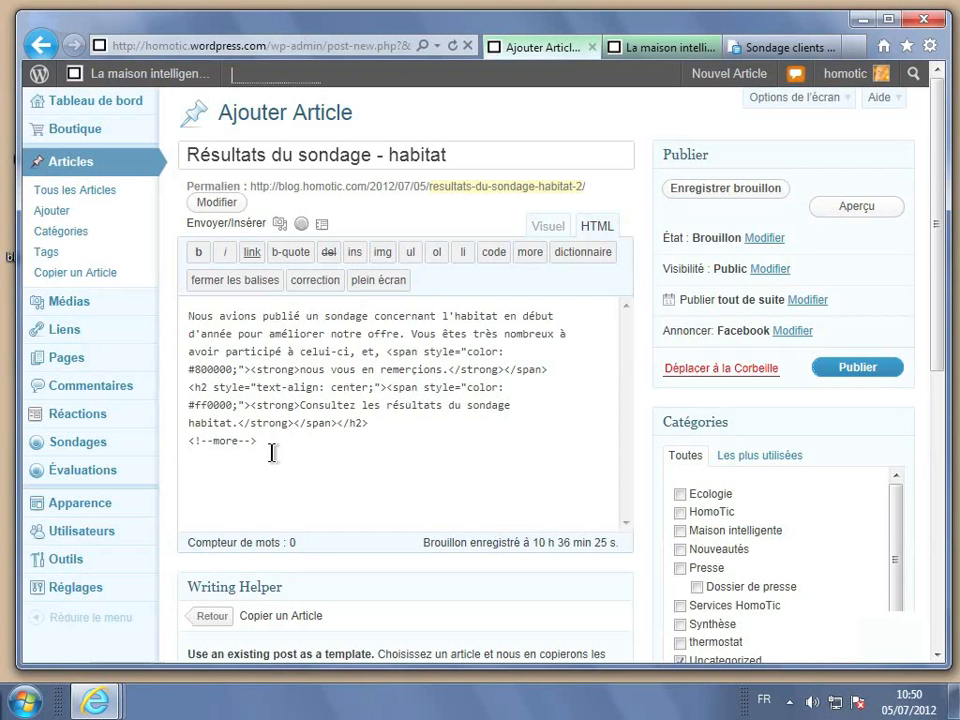
{"action": "key", "text": "ctrl+v"}
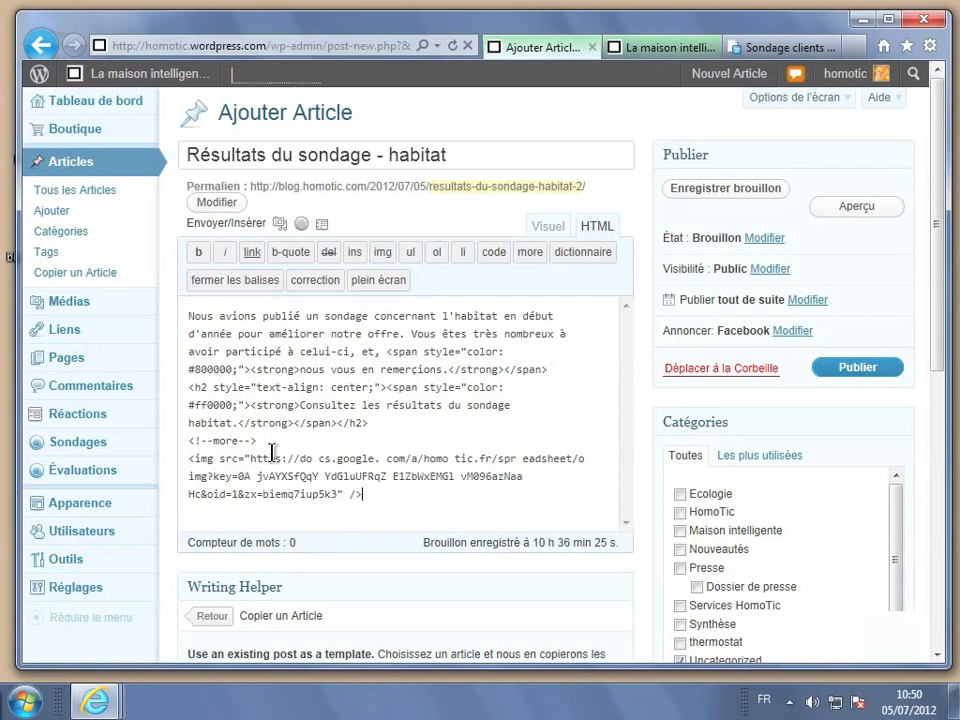
- Review the inserted image in the visual editor, and publish the article "Résultats du sondage - habitat"
{"action": "left_click", "coordinate": [832, 369]}
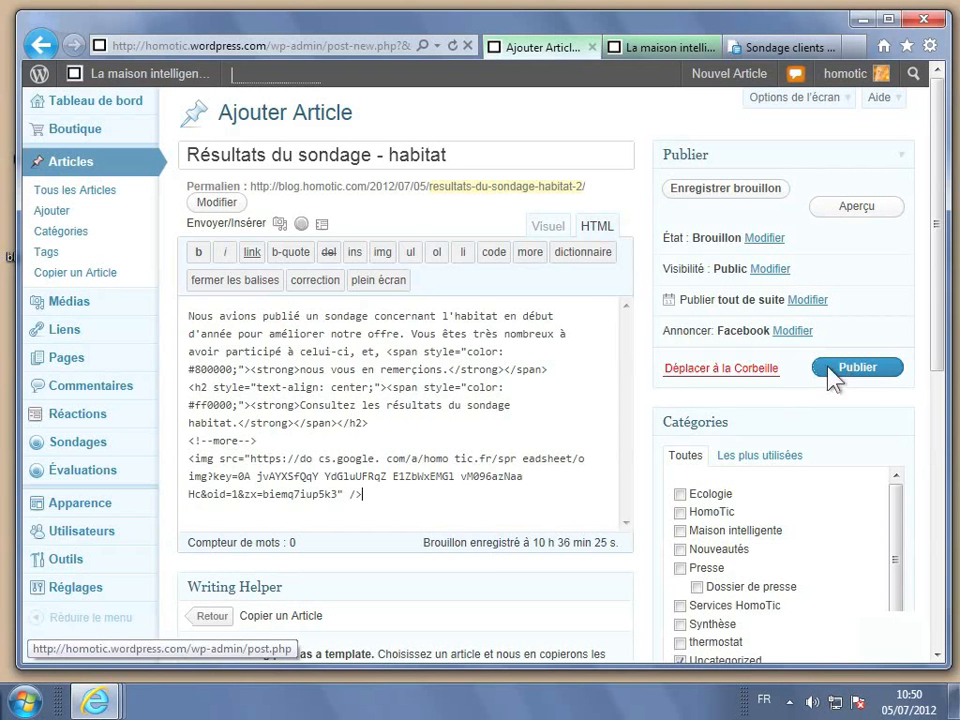
{"action": "left_click", "coordinate": [552, 232]}
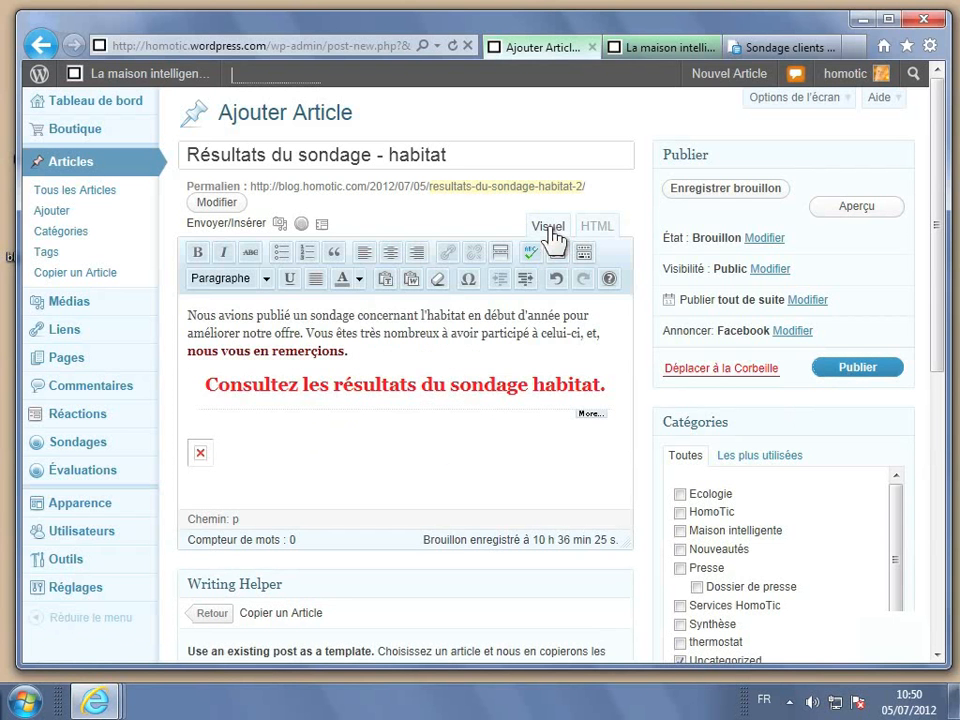
{"action": "scroll", "coordinate": [387, 395], "scroll_direction": "down", "scroll_amount": 3}
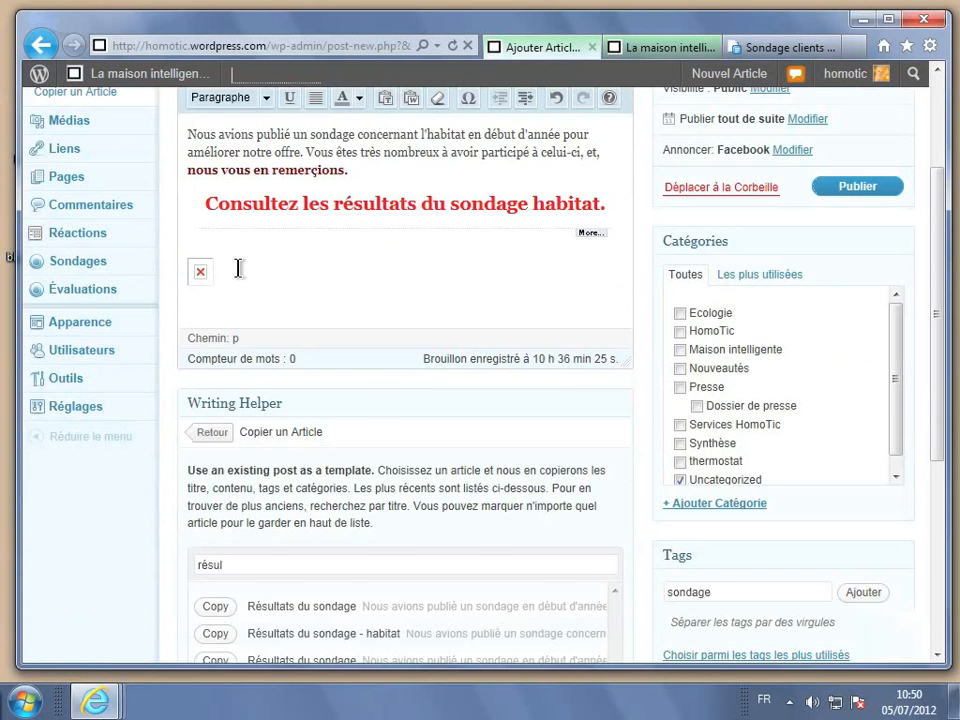
{"action": "scroll", "coordinate": [238, 268], "scroll_direction": "up", "scroll_amount": 3}
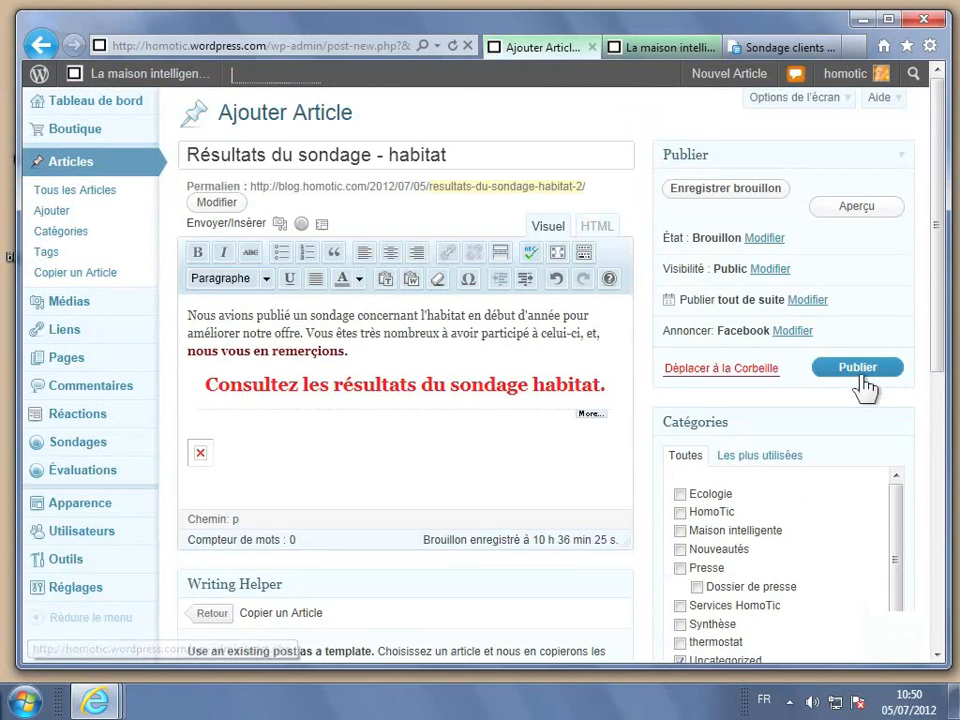
{"action": "left_click", "coordinate": [858, 374]}
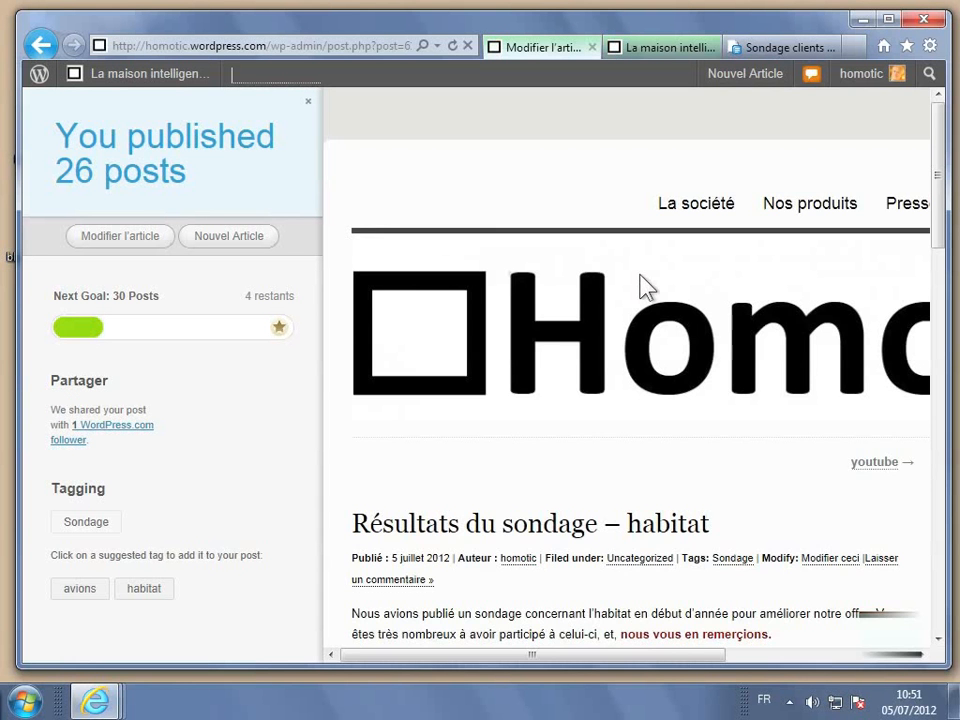
{"action": "scroll", "coordinate": [648, 287], "scroll_direction": "down", "scroll_amount": 5}
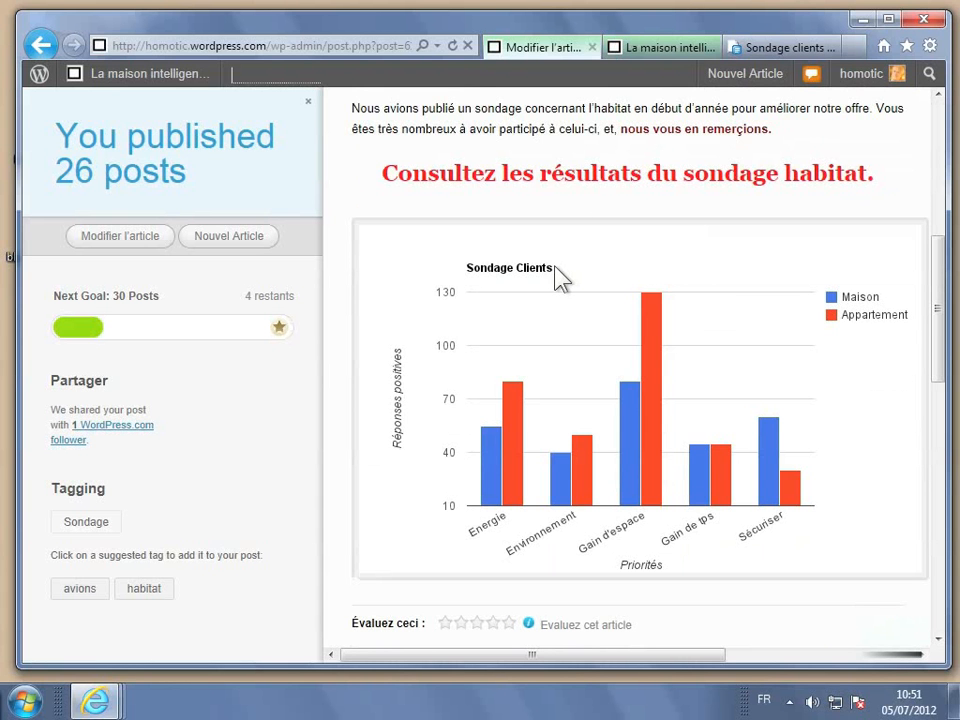
- Refresh the public blog's home page and open the full article "Résultats du sondage – habitat" from its excerpt
{"action": "left_click", "coordinate": [650, 50]}
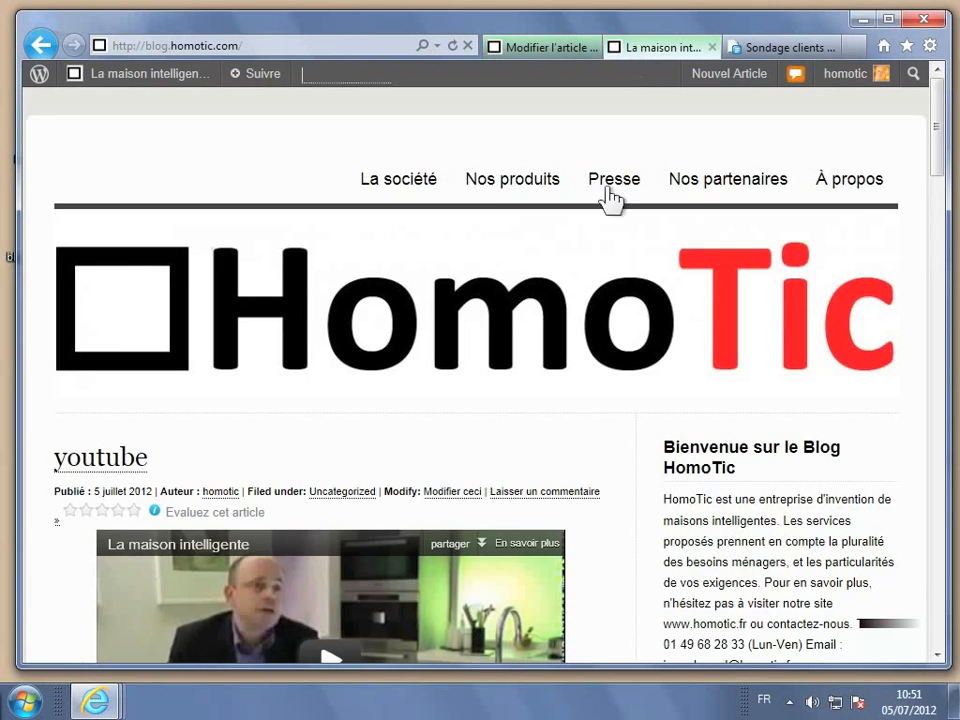
{"action": "left_click", "coordinate": [549, 268]}
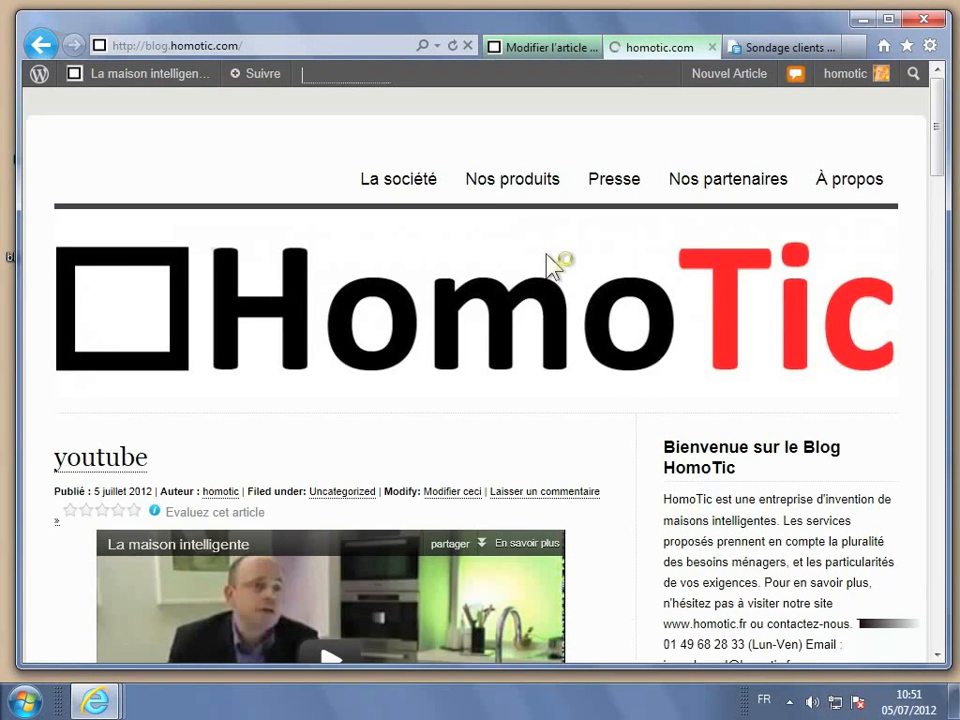
{"action": "scroll", "coordinate": [289, 450], "scroll_direction": "down", "scroll_amount": 1}
{"action": "scroll", "coordinate": [279, 463], "scroll_direction": "down", "scroll_amount": 1}
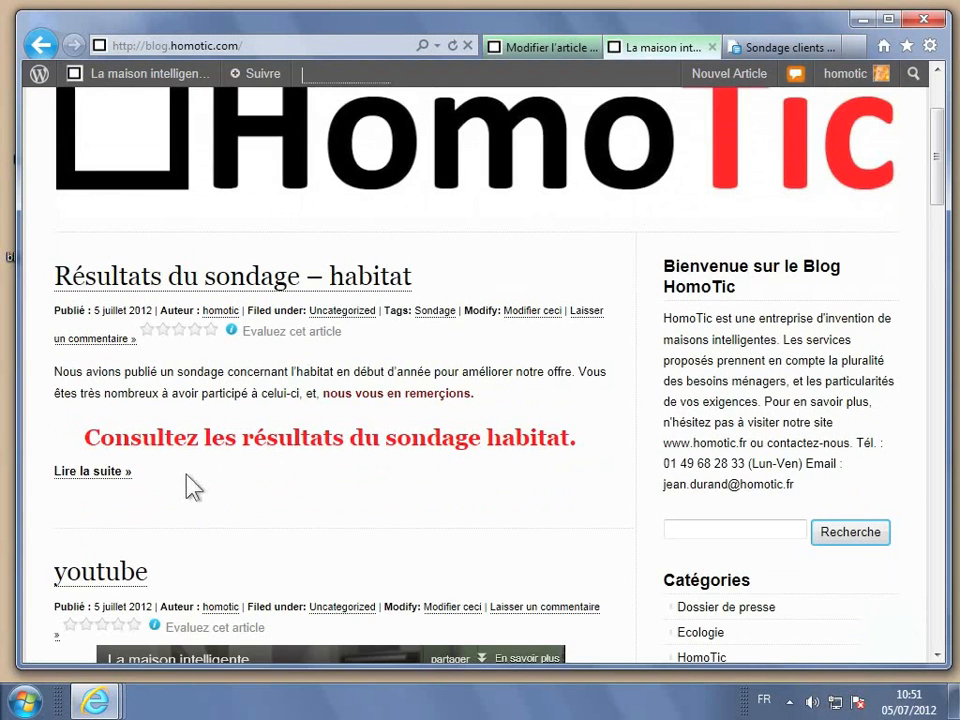
{"action": "left_click", "coordinate": [104, 475]}
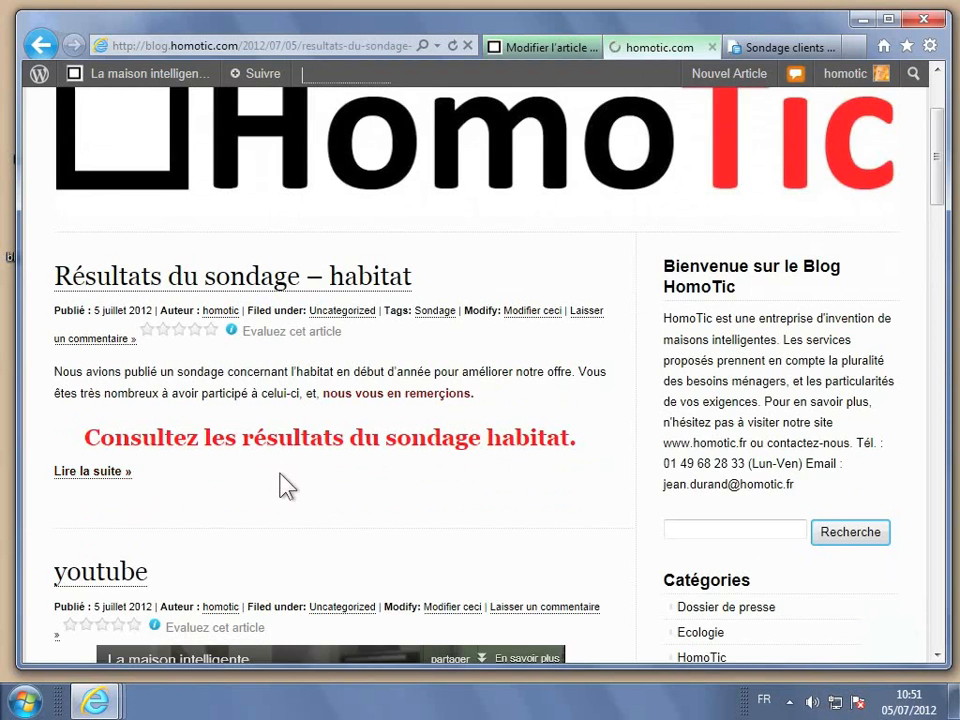